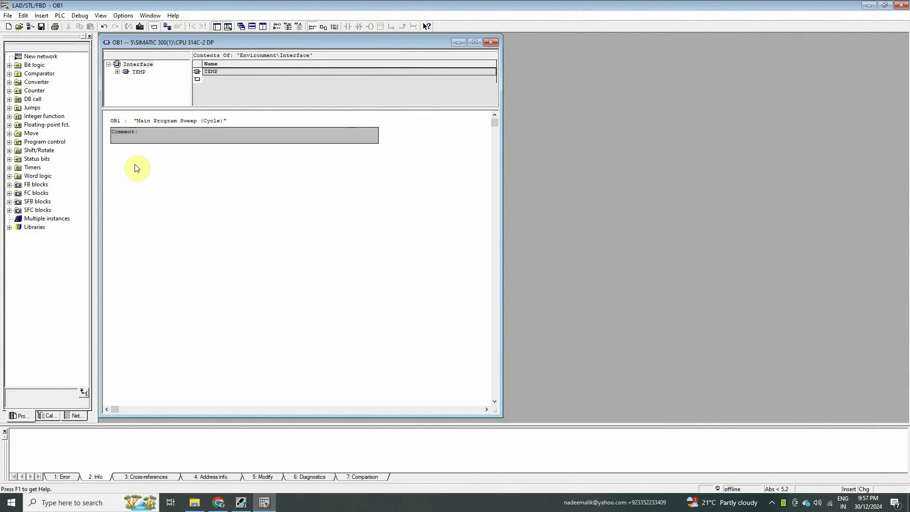
- Insert Network 1 into OB1 and start its rung with a normally-open I0.0 Green_Push_Button contact
right_click(135, 168)
click(146, 171)
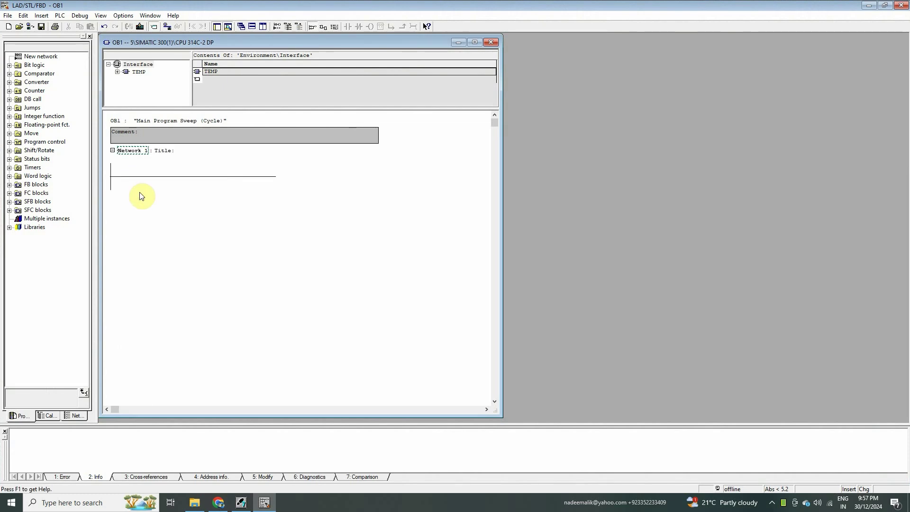
click(145, 183)
click(347, 27)
click(136, 168)
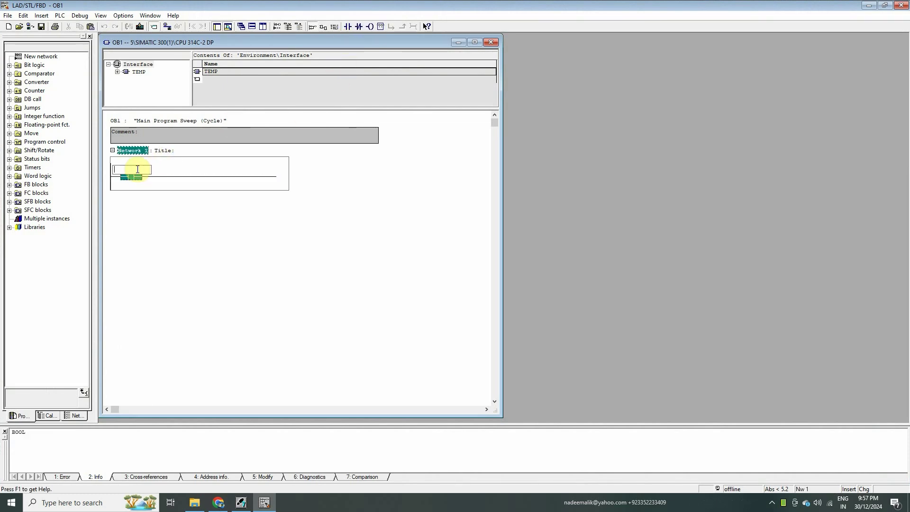
text(i 0.)
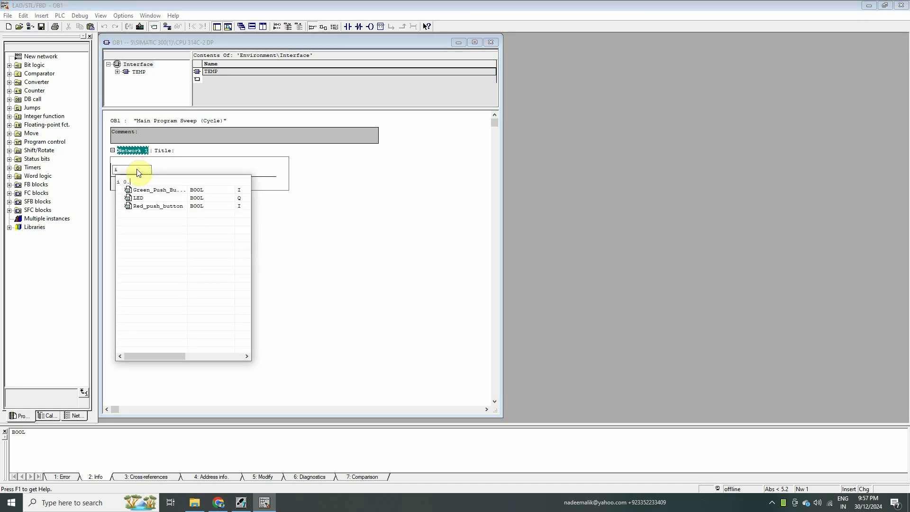
text(0)
key(Return)
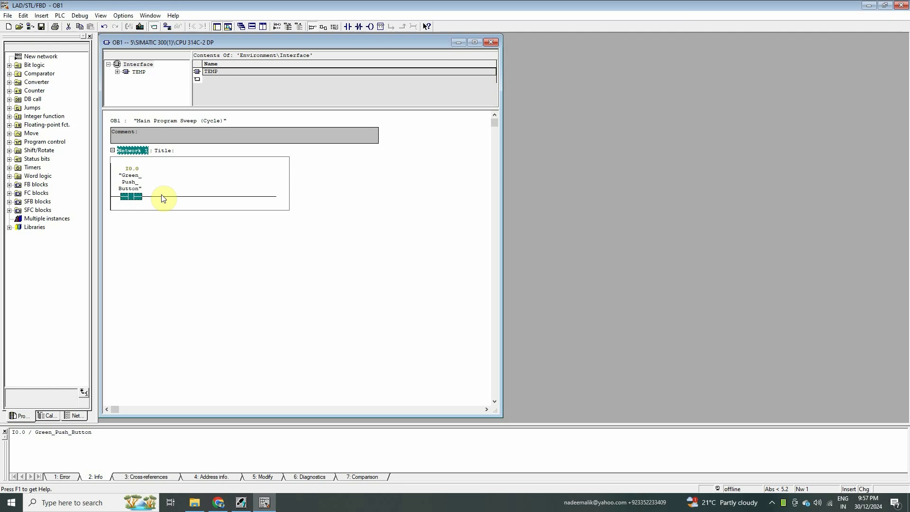
click(161, 195)
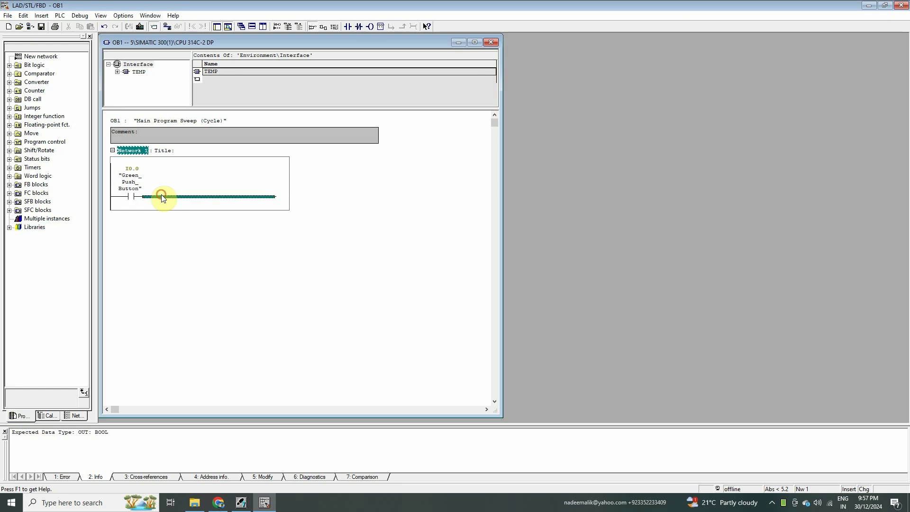
- Finish the I0.0 rung with an output coil assigned the Q0.0 LED symbol
click(367, 26)
click(258, 185)
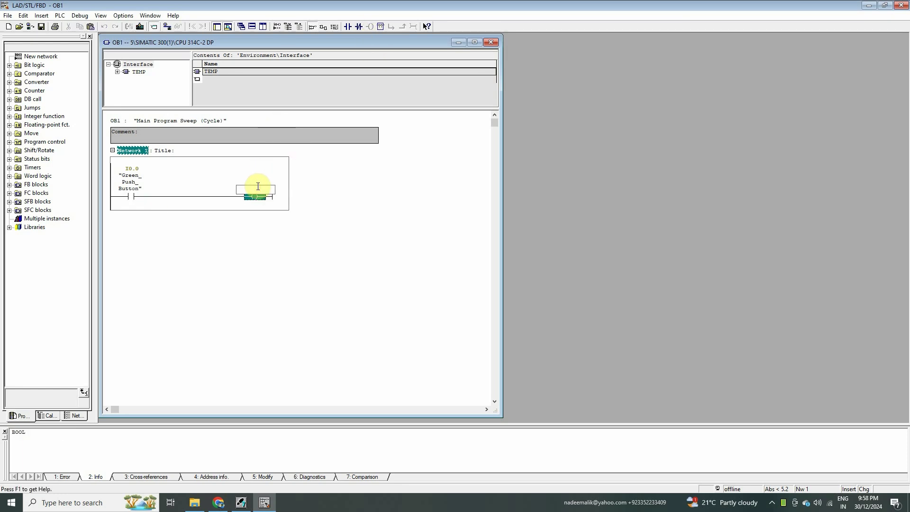
text(q 0.)
double_click(261, 217)
click(206, 212)
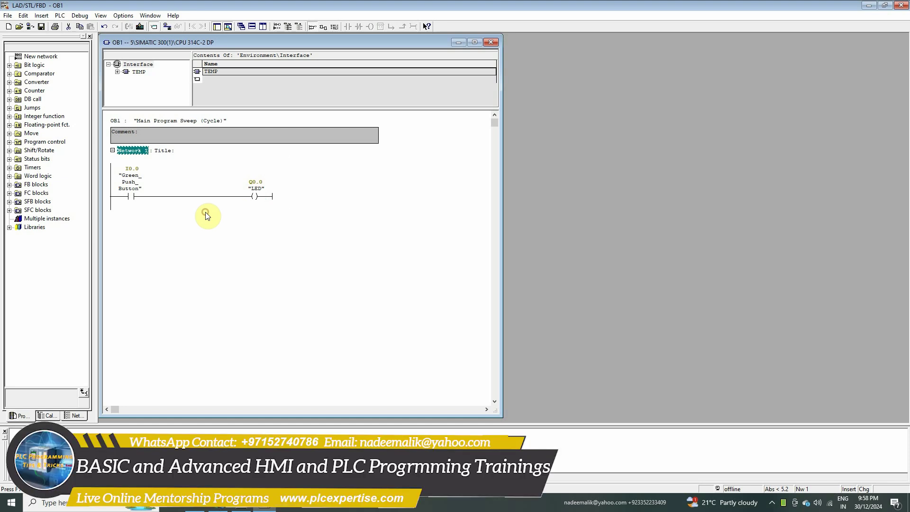
click(131, 197)
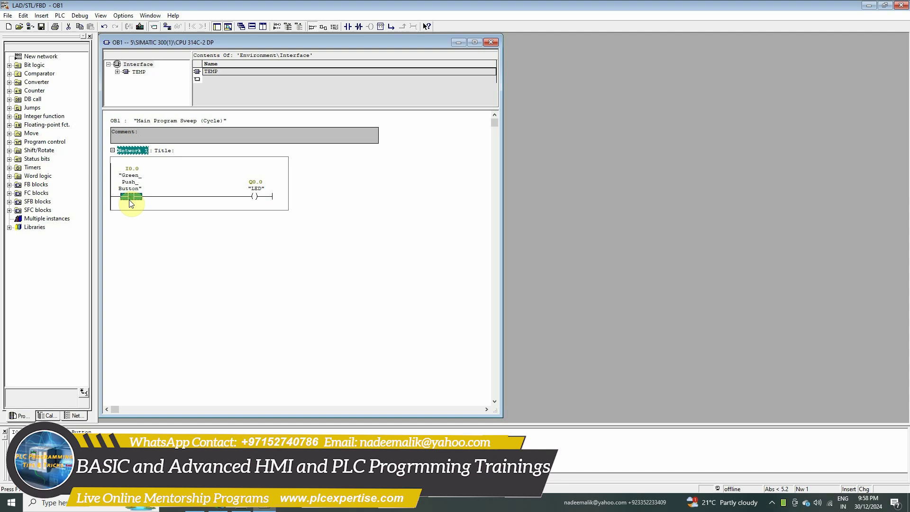
click(254, 196)
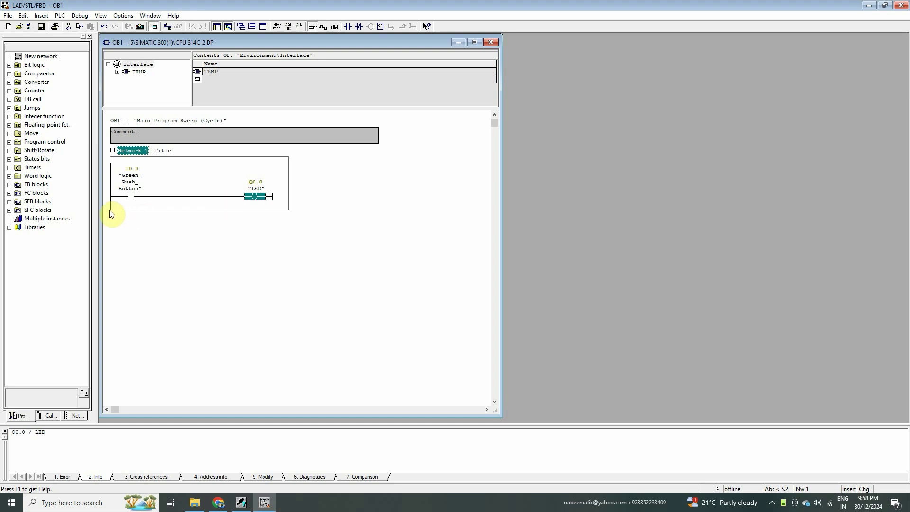
- Branch a Q0.0 LED latch contact in parallel around the I0.0 Green_Push_Button contact
click(118, 201)
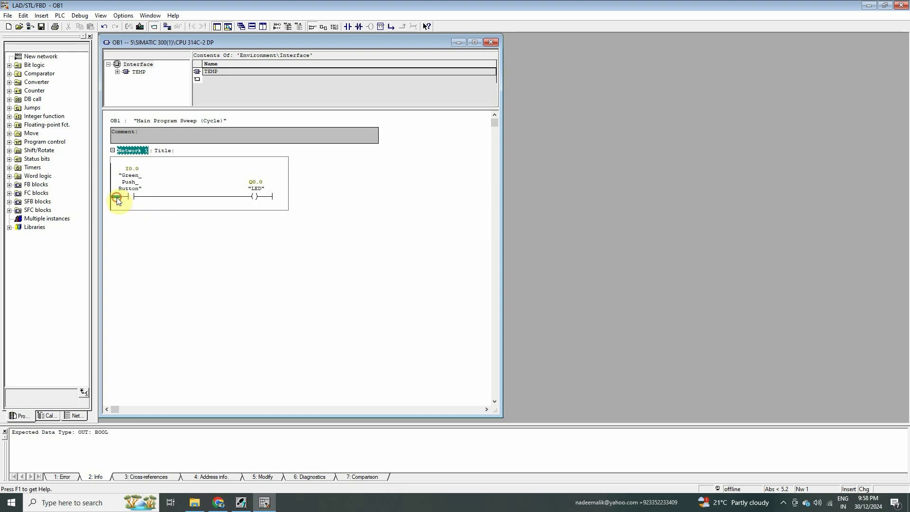
click(359, 26)
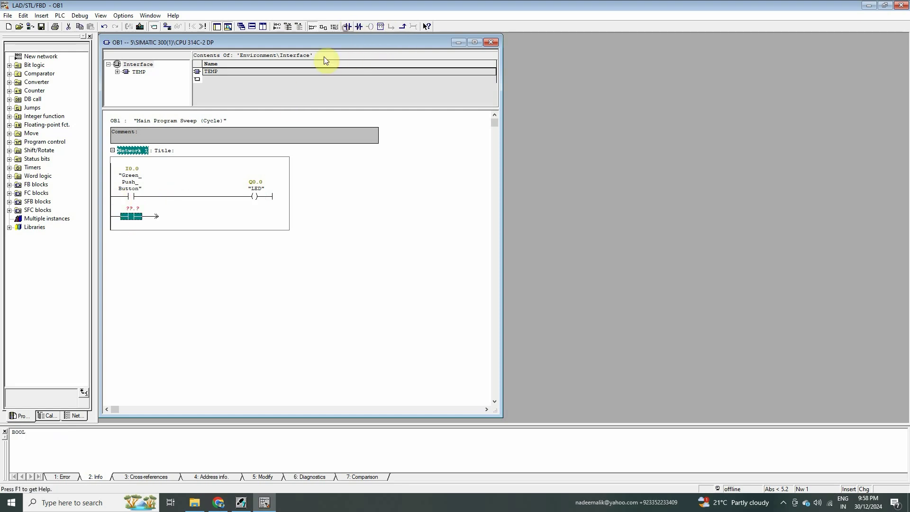
click(132, 209)
text(q0.0)
key(Return)
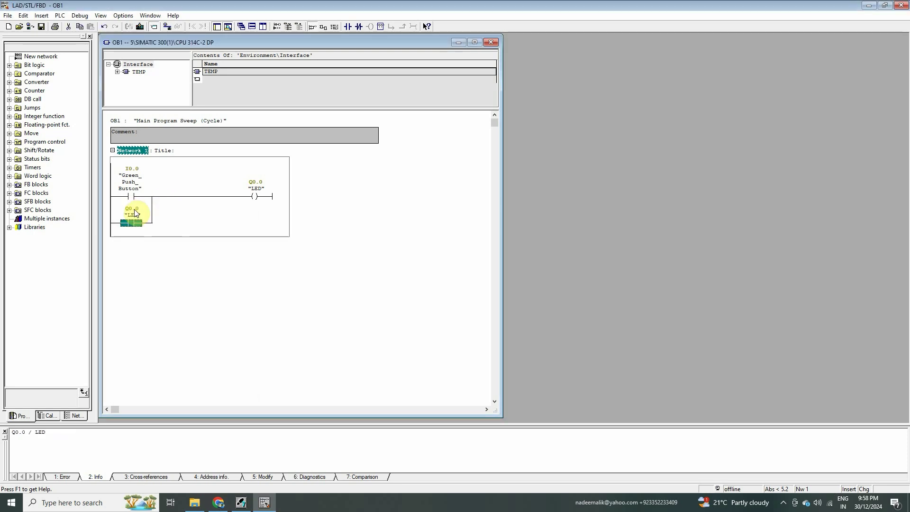
click(254, 196)
click(130, 196)
click(234, 223)
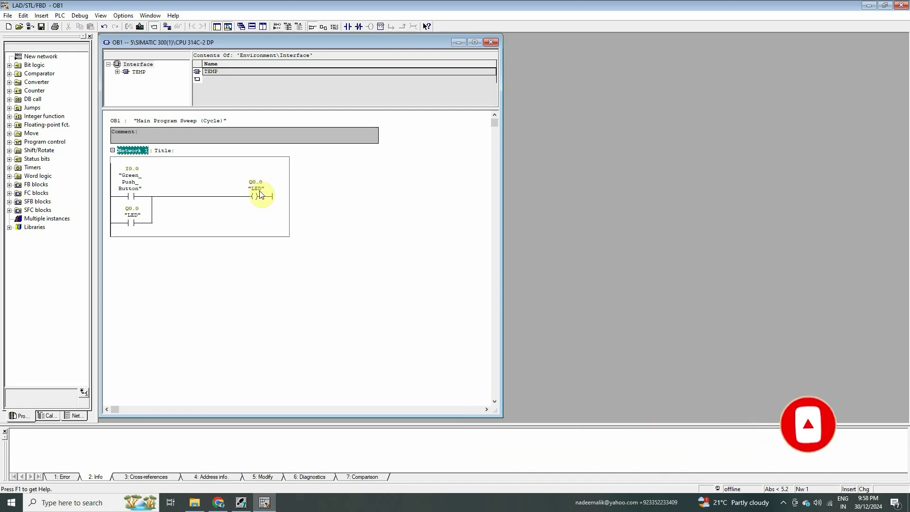
- Insert an I0.1 Red_push_button contact in series before the LED coil, then monitor OB1 online
click(180, 198)
click(349, 27)
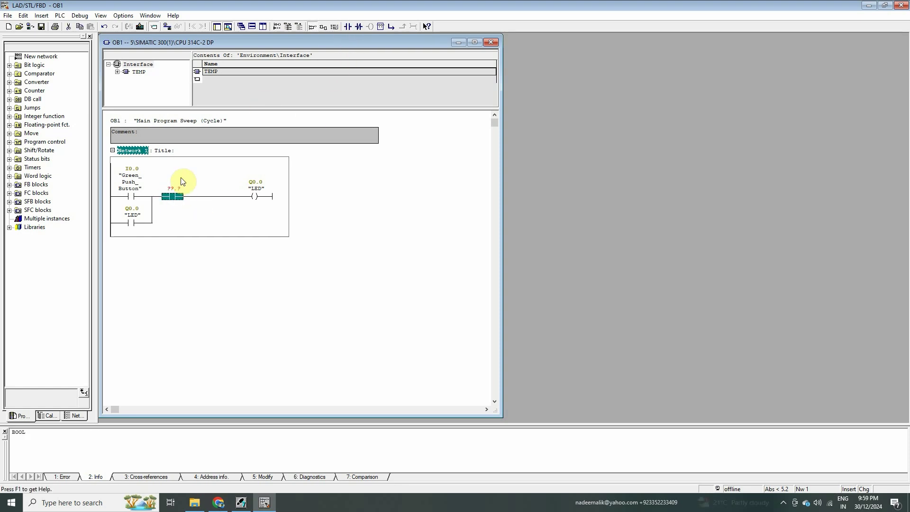
key(Return)
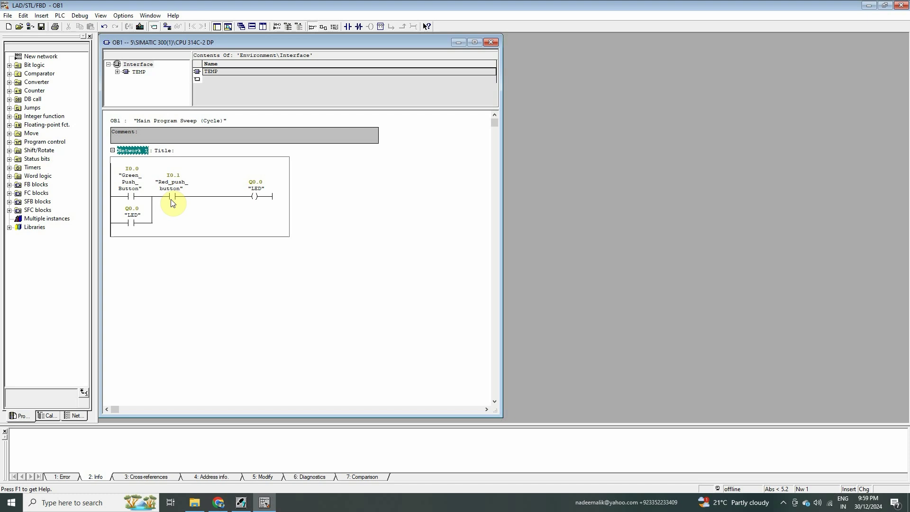
click(172, 200)
click(169, 211)
click(253, 210)
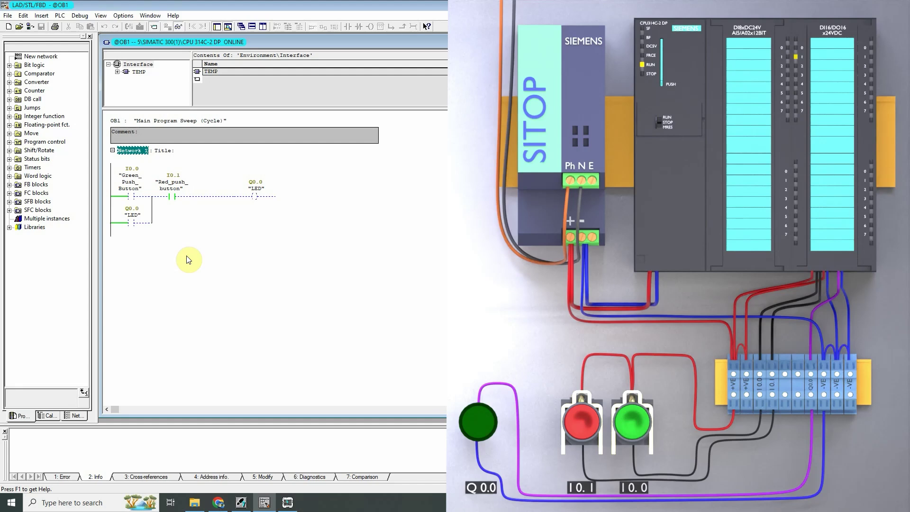
click(175, 209)
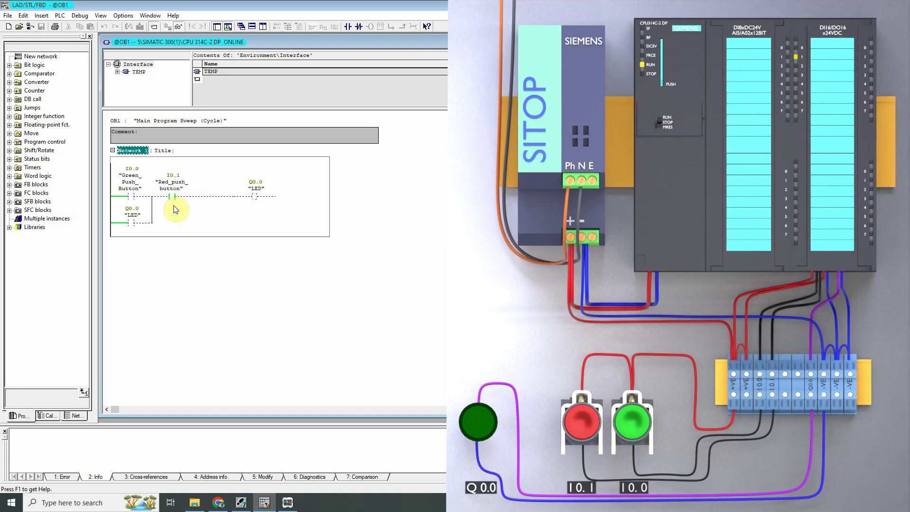